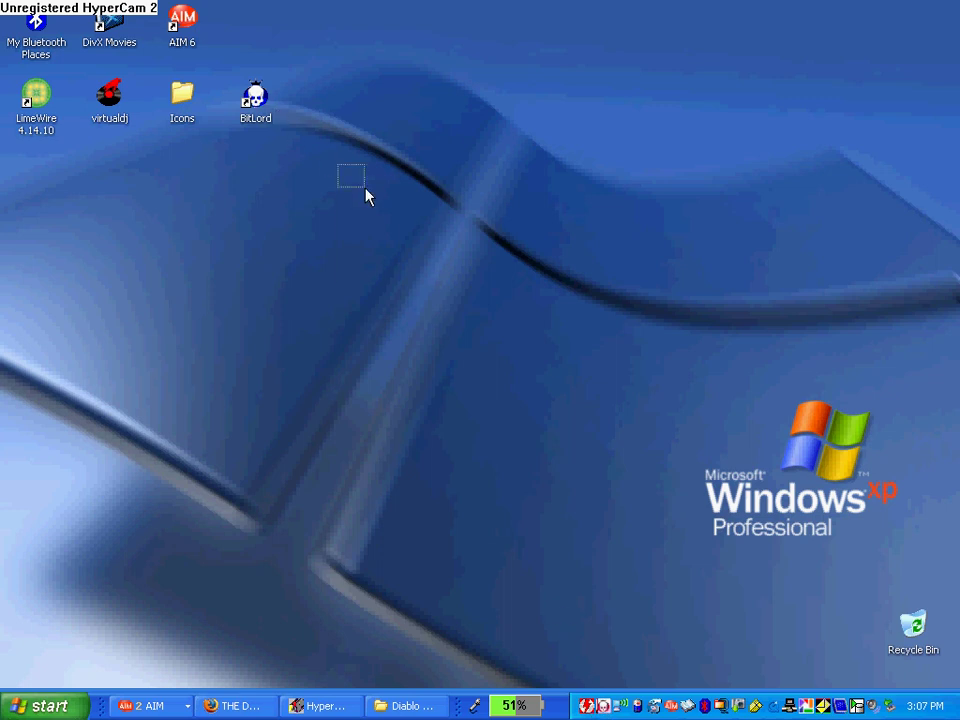
Bring up BitLord from the tray and minimize it.
{"action": "left_click_drag", "start_coordinate": [365, 188], "coordinate": [581, 531]}
{"action": "double_click", "coordinate": [603, 708]}
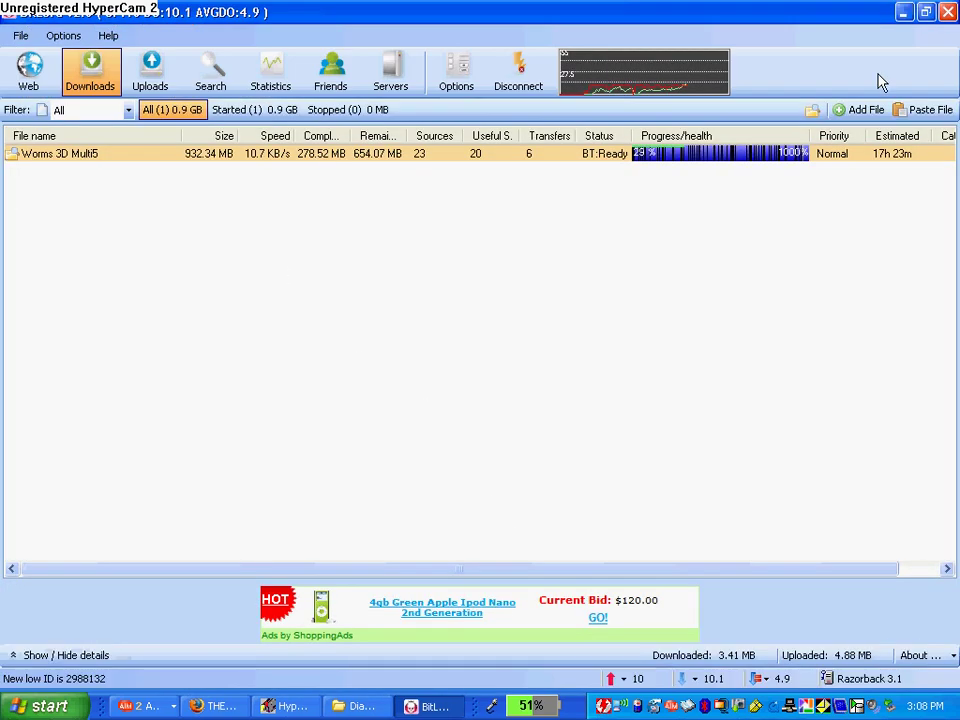
{"action": "left_click", "coordinate": [903, 12]}
Browse My Computer to C:\Program Files\BitLord\Downloads\Diablo 2 + Expansion.
{"action": "left_click", "coordinate": [45, 706]}
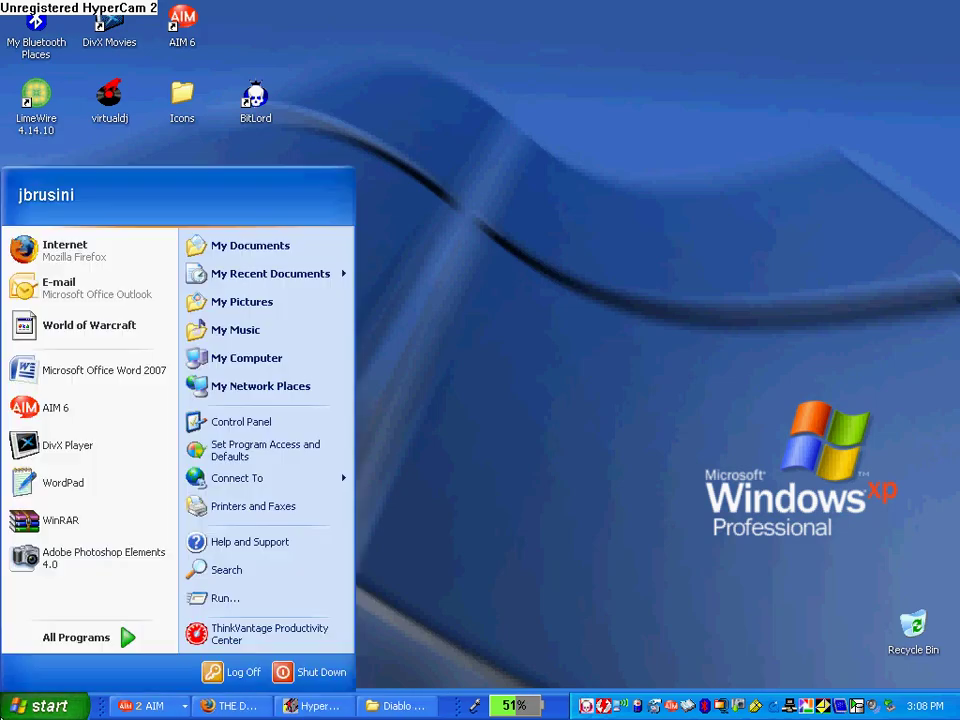
{"action": "left_click", "coordinate": [240, 362]}
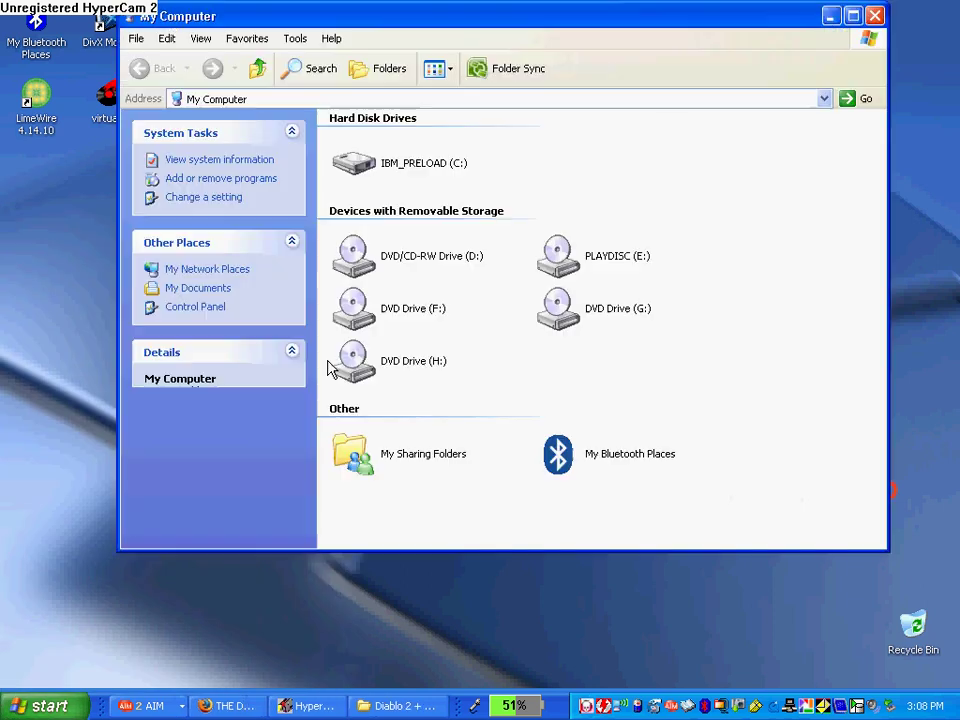
{"action": "double_click", "coordinate": [355, 155]}
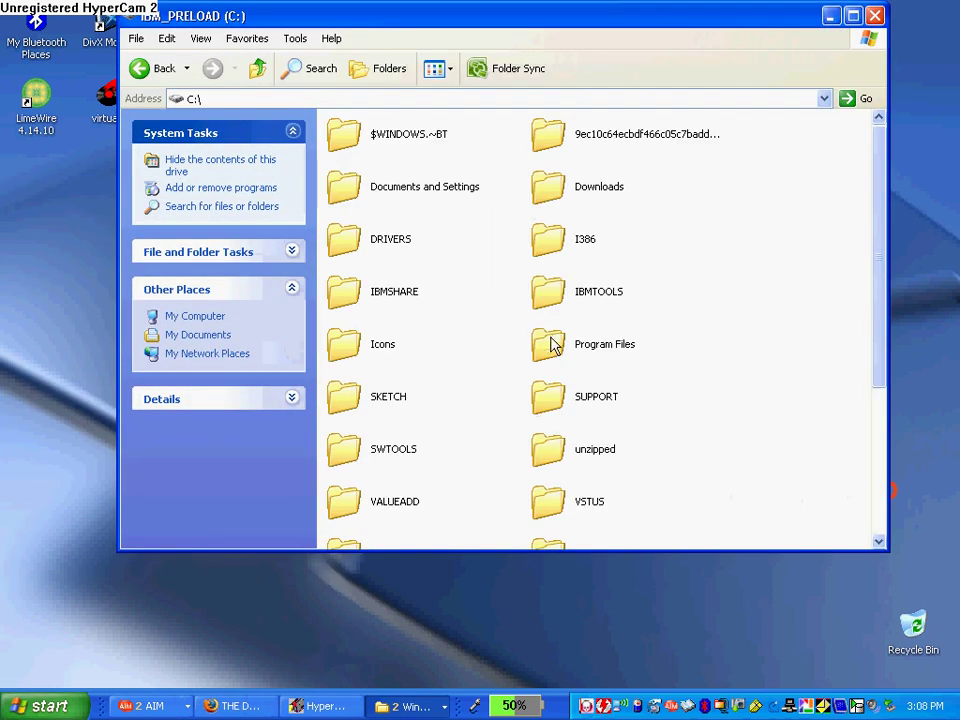
{"action": "left_click", "coordinate": [553, 344]}
{"action": "double_click", "coordinate": [553, 344]}
{"action": "double_click", "coordinate": [369, 154]}
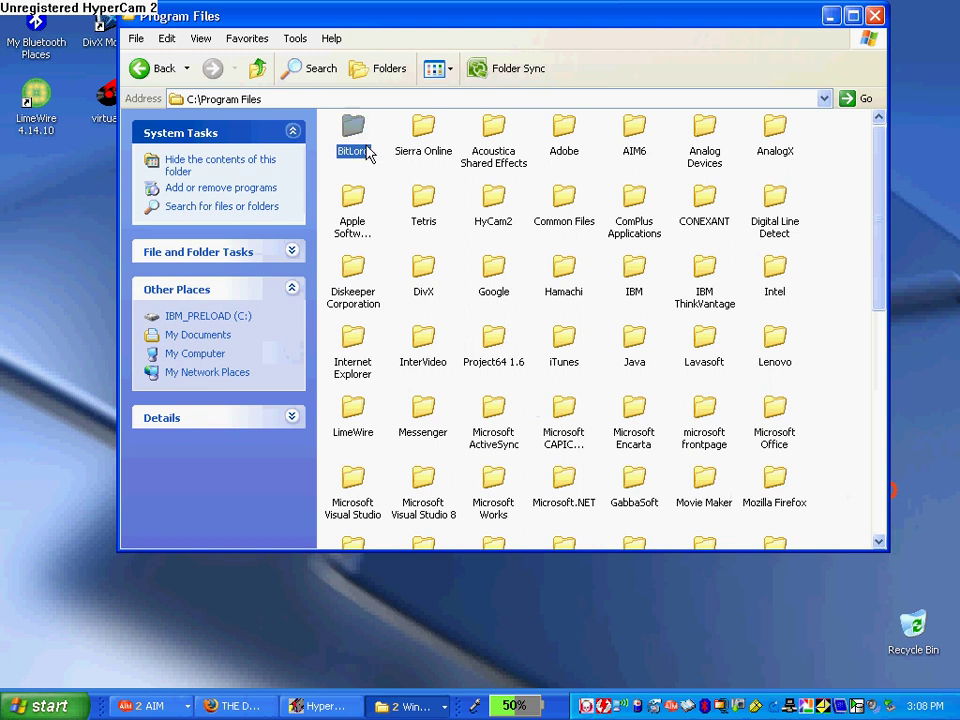
{"action": "double_click", "coordinate": [366, 148]}
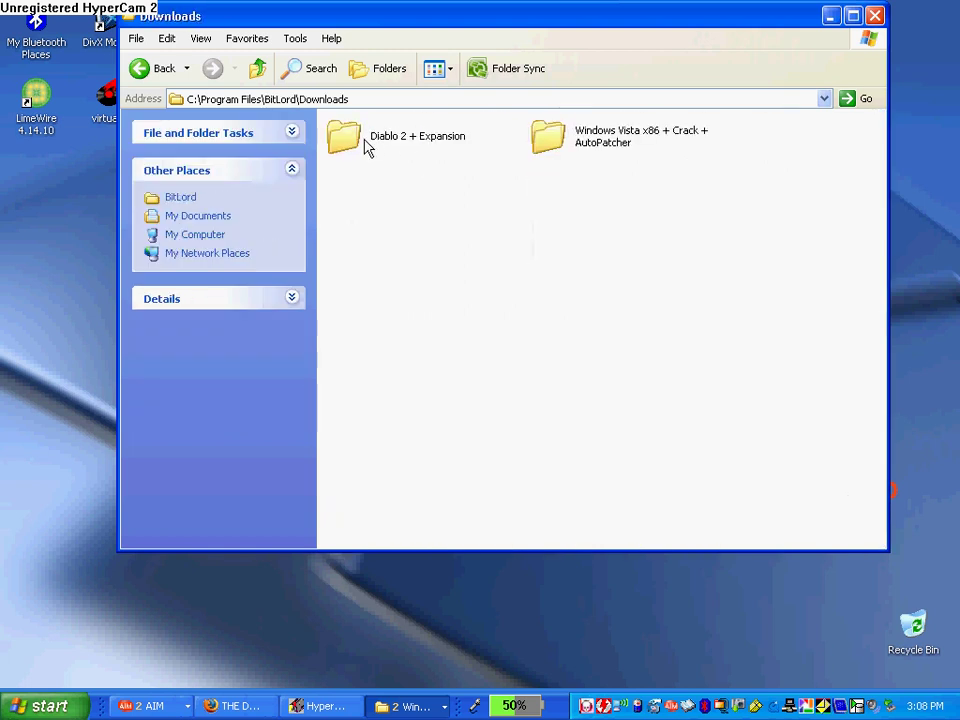
{"action": "double_click", "coordinate": [349, 142]}
Select the diablo_2_play_disc archive, then minimize the Diablo 2 + Expansion window.
{"action": "left_click_drag", "start_coordinate": [494, 248], "coordinate": [237, 103]}
{"action": "left_click_drag", "start_coordinate": [540, 312], "coordinate": [306, 118]}
{"action": "left_click_drag", "start_coordinate": [682, 380], "coordinate": [250, 118]}
{"action": "key", "text": "BackSpace"}
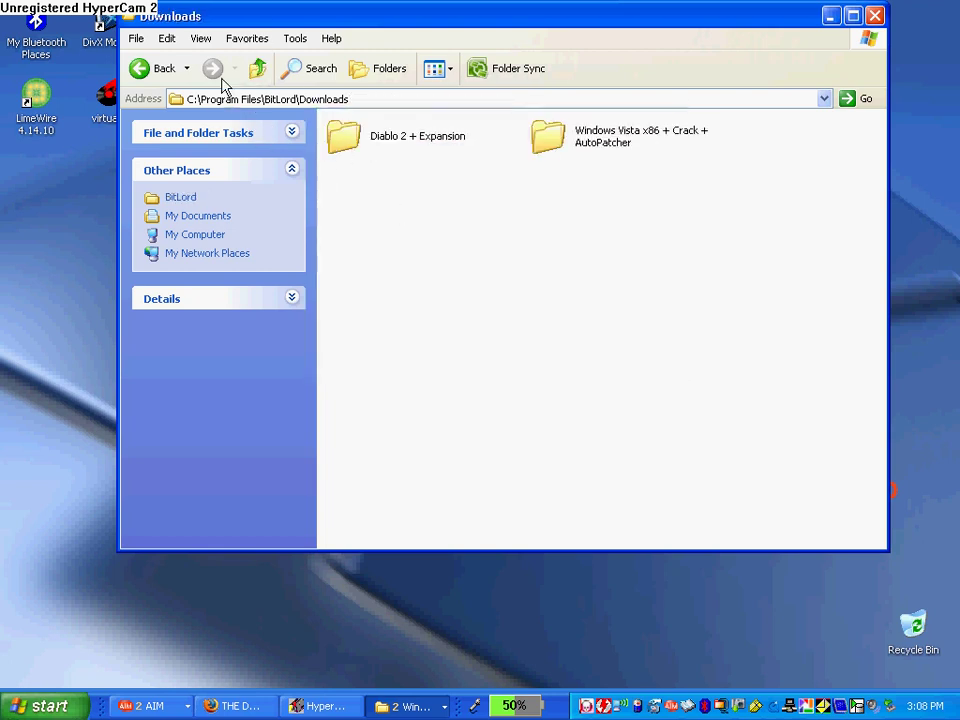
{"action": "double_click", "coordinate": [347, 138]}
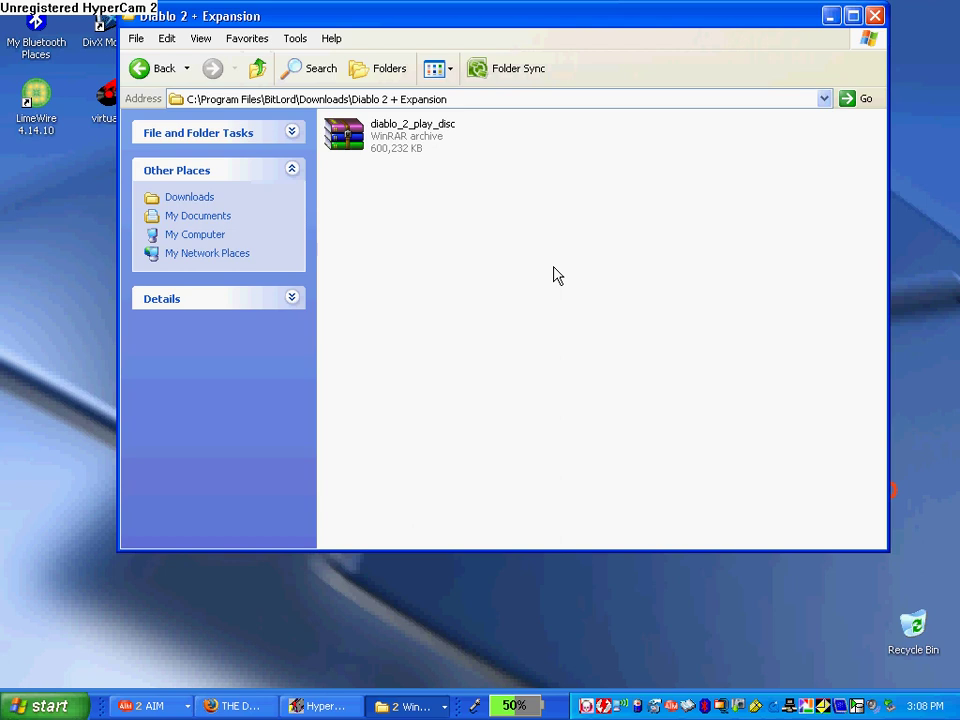
{"action": "left_click_drag", "start_coordinate": [549, 263], "coordinate": [305, 75]}
{"action": "left_click", "coordinate": [830, 16]}
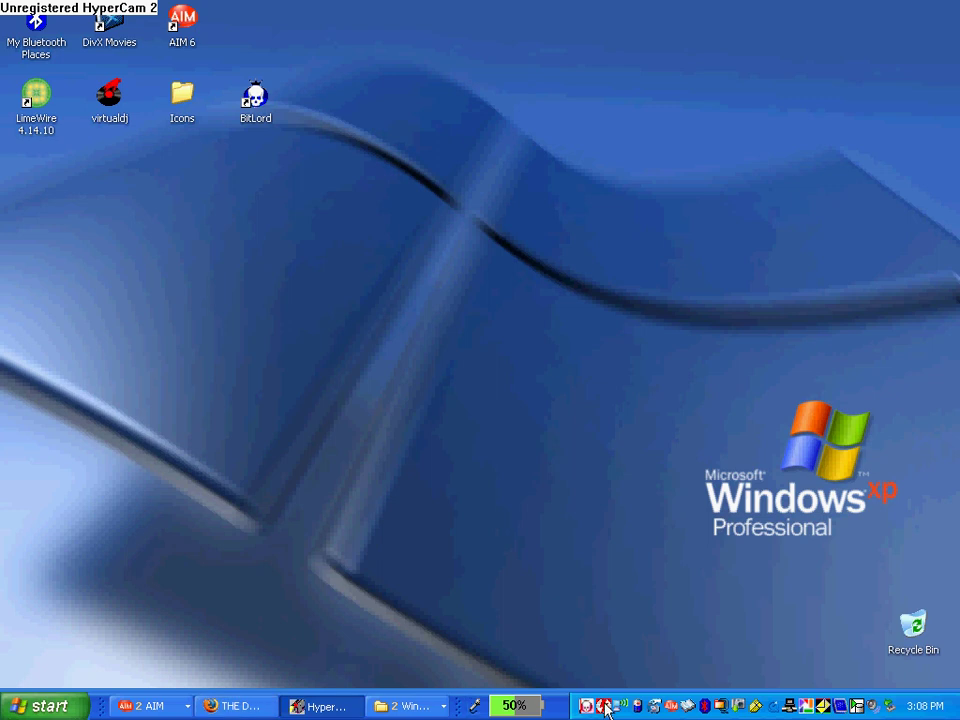
Go to Downloads > DAEMON Tools > DAEMON Tools Lite v4.12.0 in Firefox and start its download.
{"action": "left_click", "coordinate": [228, 706]}
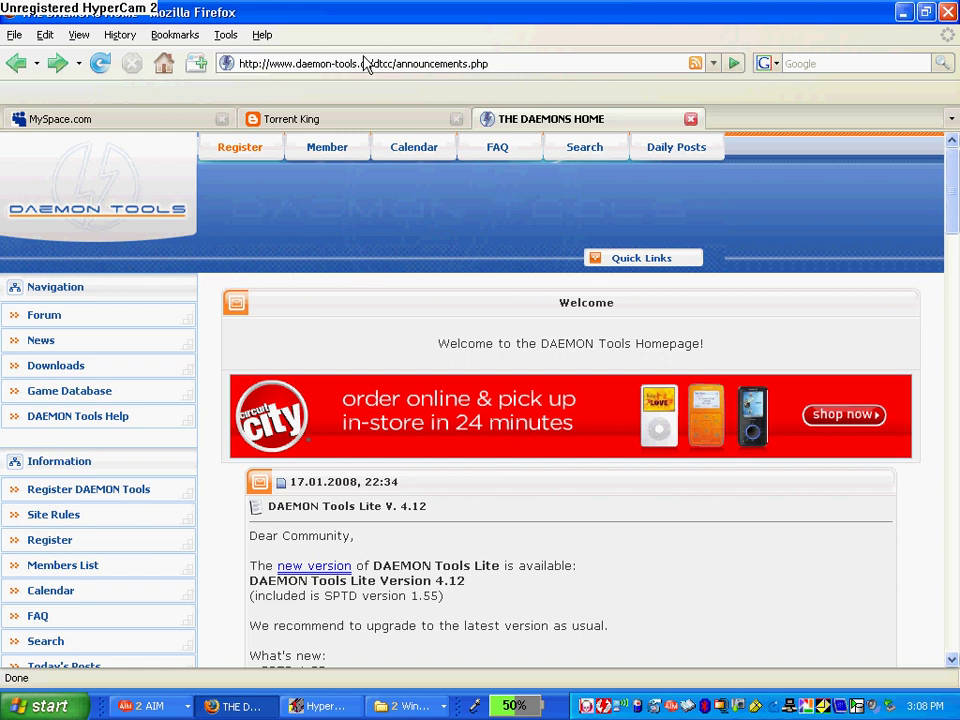
{"action": "scroll", "coordinate": [955, 228], "scroll_direction": "down", "scroll_amount": 2}
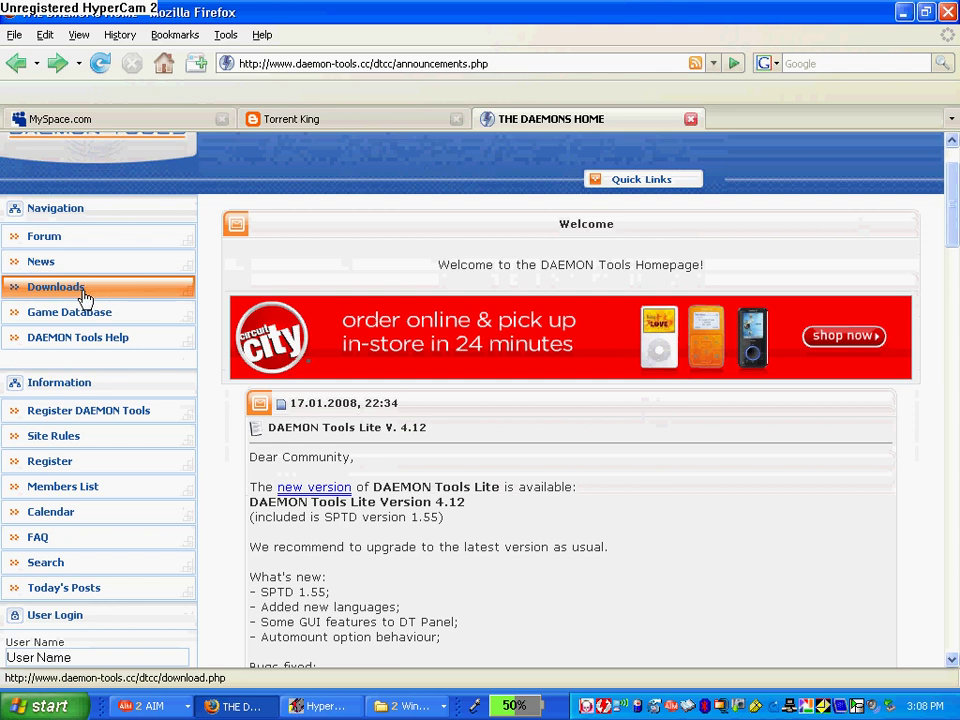
{"action": "left_click", "coordinate": [85, 297]}
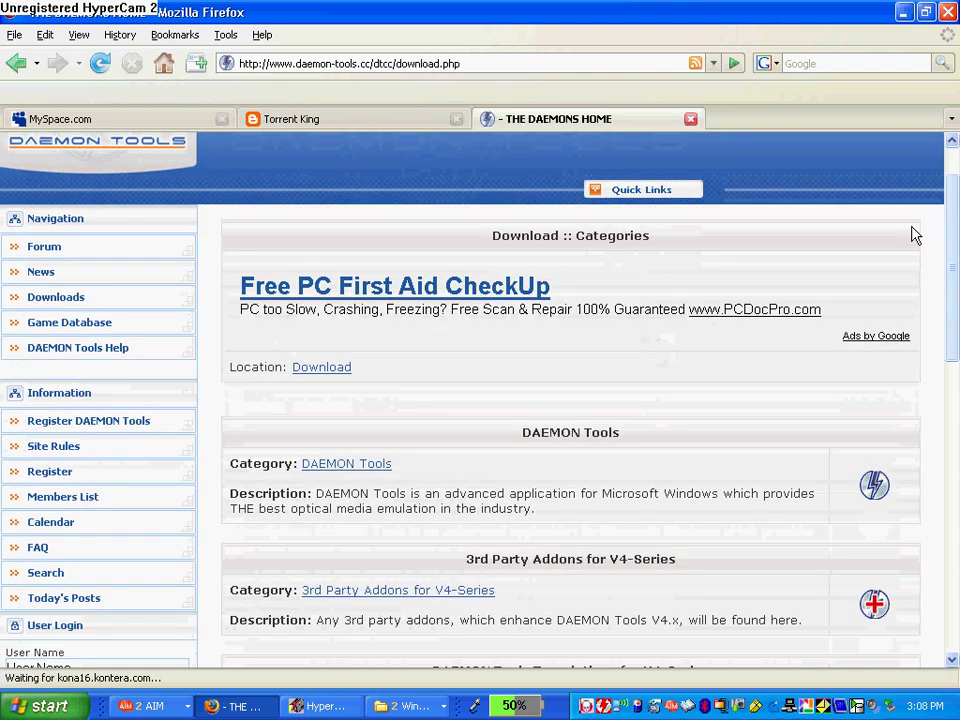
{"action": "left_click", "coordinate": [362, 467]}
{"action": "scroll", "coordinate": [957, 302], "scroll_direction": "down", "scroll_amount": 2}
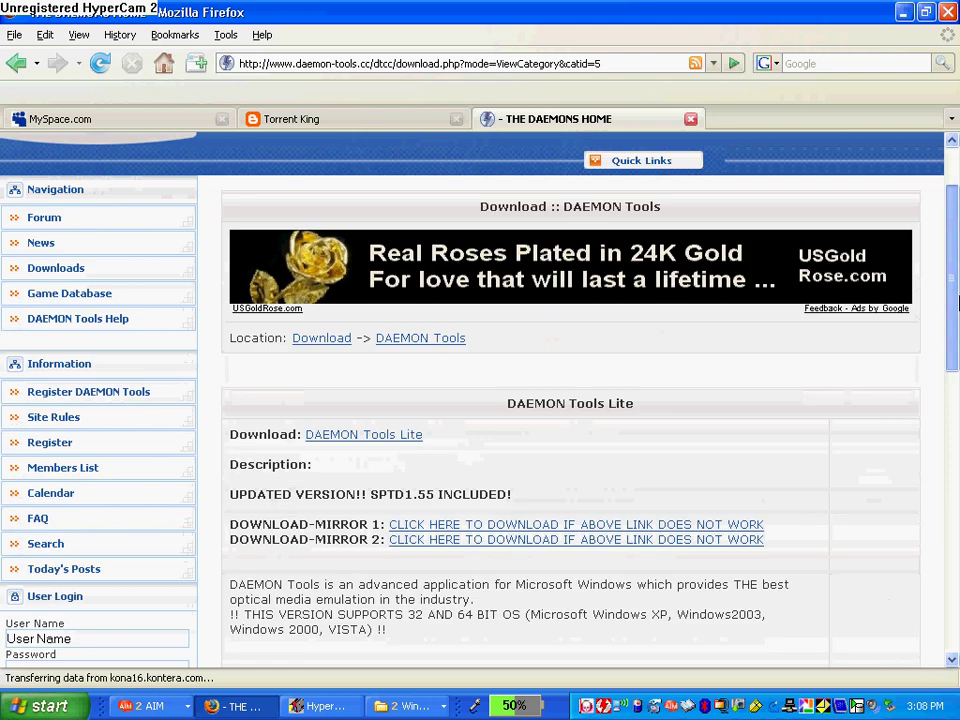
{"action": "left_click", "coordinate": [356, 436]}
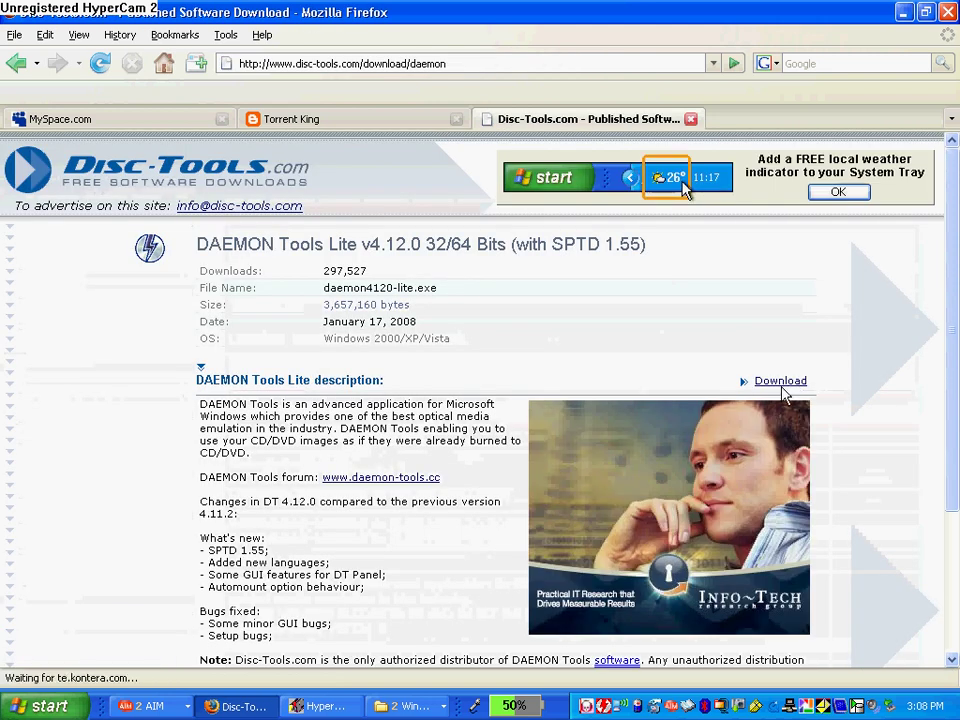
{"action": "left_click", "coordinate": [785, 384]}
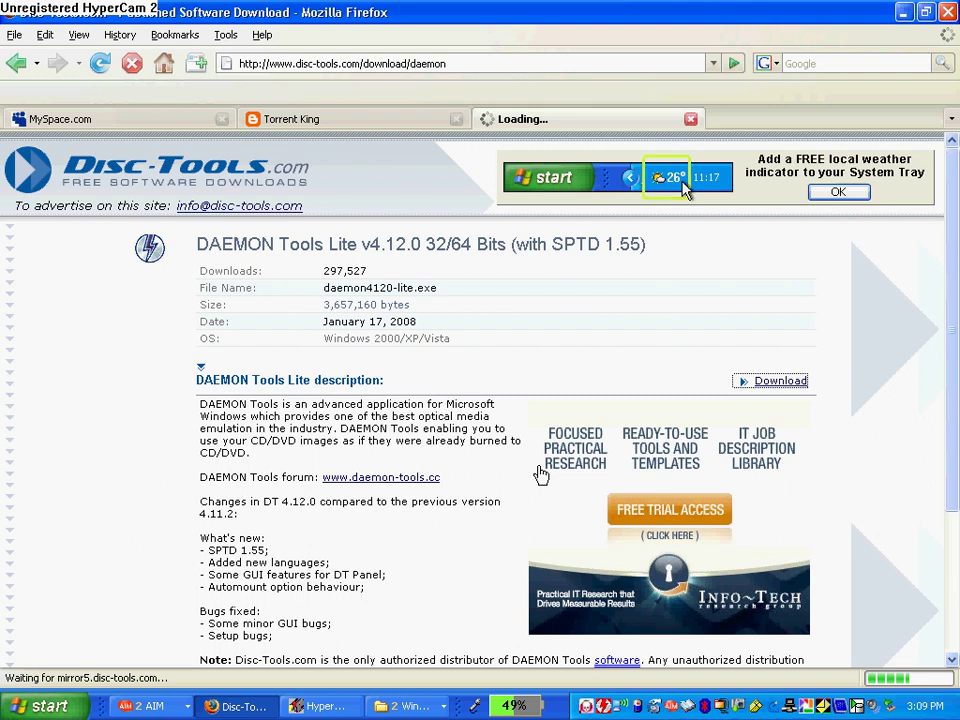
Minimize Firefox, look through the desktop Icons folder holding daemon4120-lite, then close it.
{"action": "left_click", "coordinate": [903, 12]}
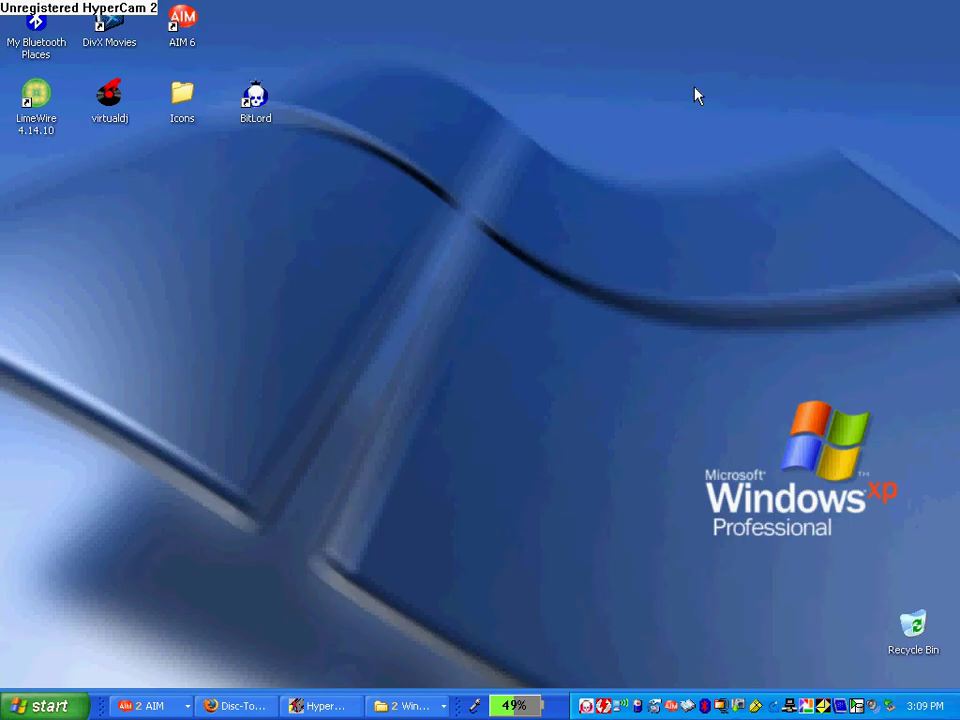
{"action": "double_click", "coordinate": [186, 96]}
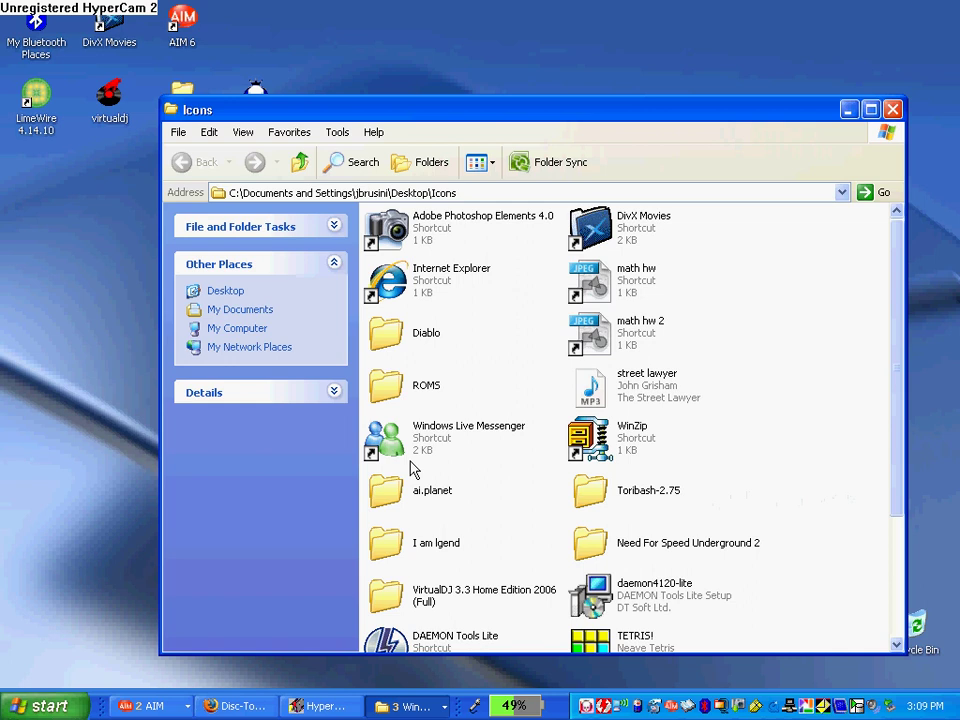
{"action": "left_click", "coordinate": [410, 706]}
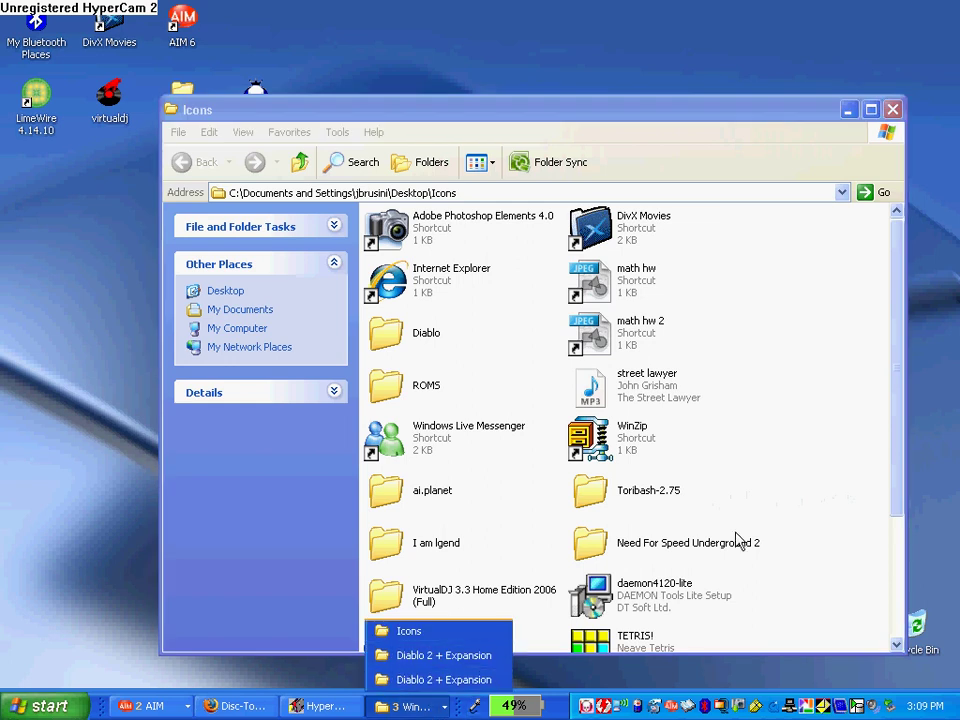
{"action": "left_click", "coordinate": [815, 503]}
{"action": "left_click_drag", "start_coordinate": [896, 454], "coordinate": [880, 540]}
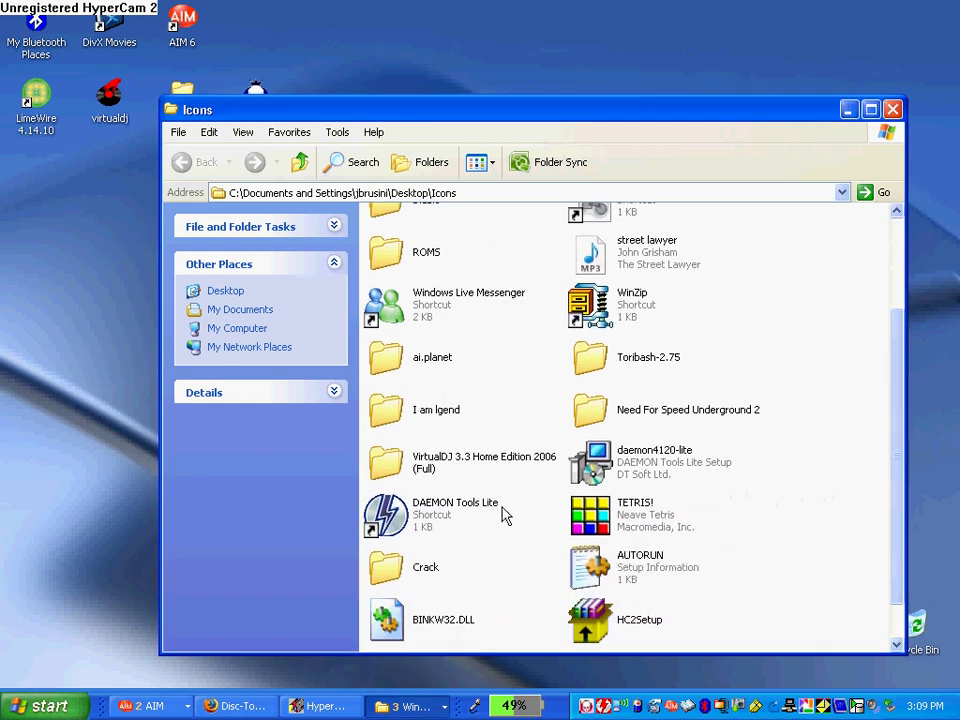
{"action": "left_click", "coordinate": [893, 109]}
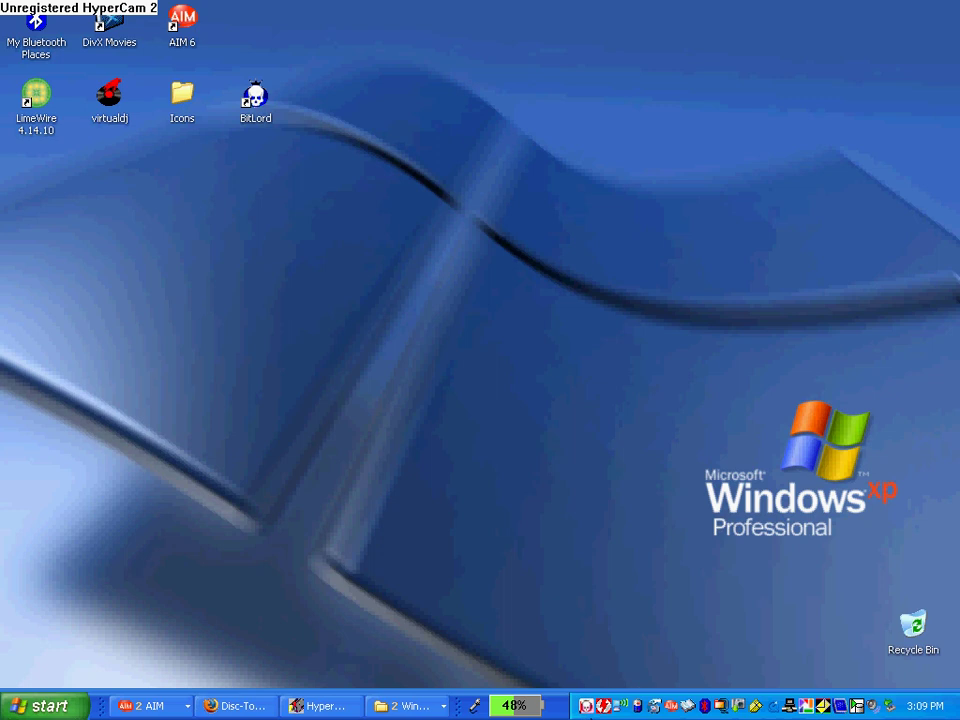
Open My Computer and select the PLAYDISC (E:) drive to check its details.
{"action": "left_click", "coordinate": [38, 705]}
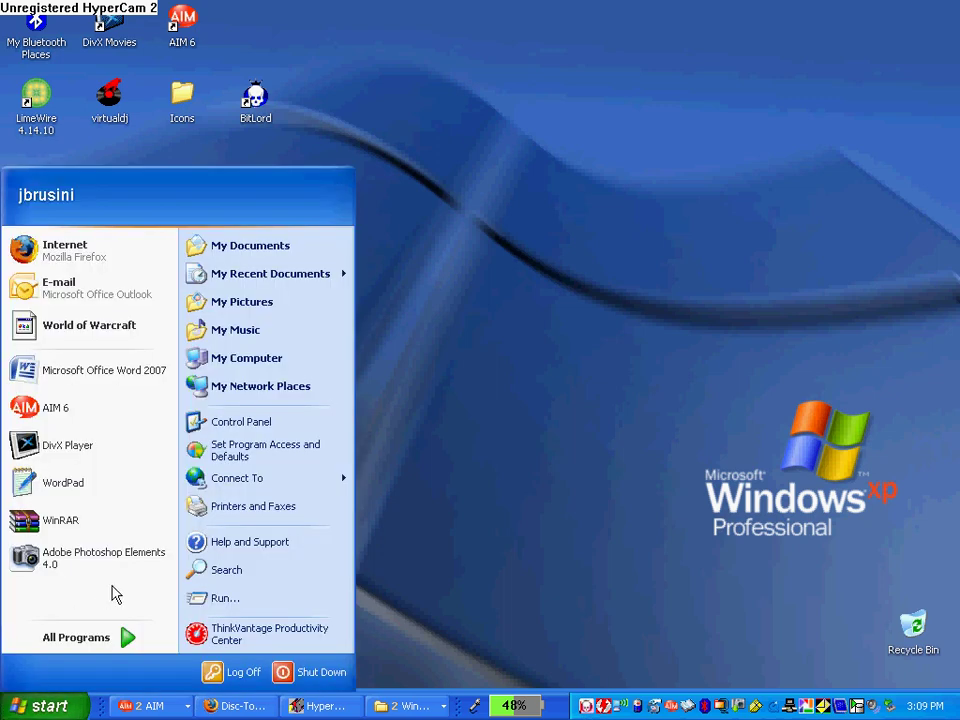
{"action": "left_click", "coordinate": [304, 368]}
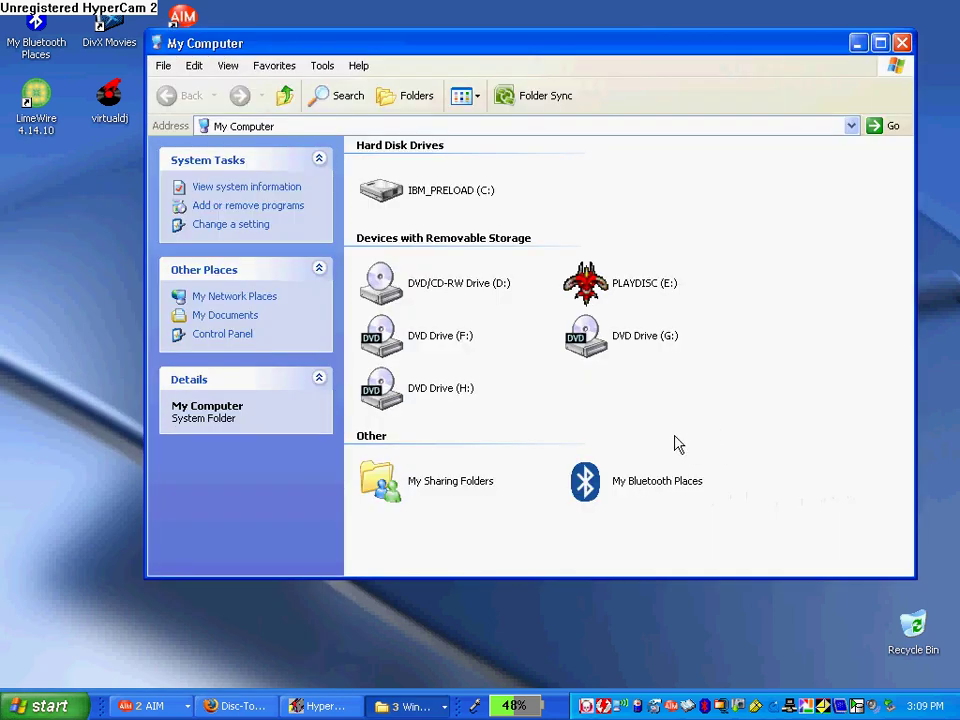
{"action": "left_click_drag", "start_coordinate": [671, 431], "coordinate": [634, 420]}
{"action": "left_click", "coordinate": [582, 276]}
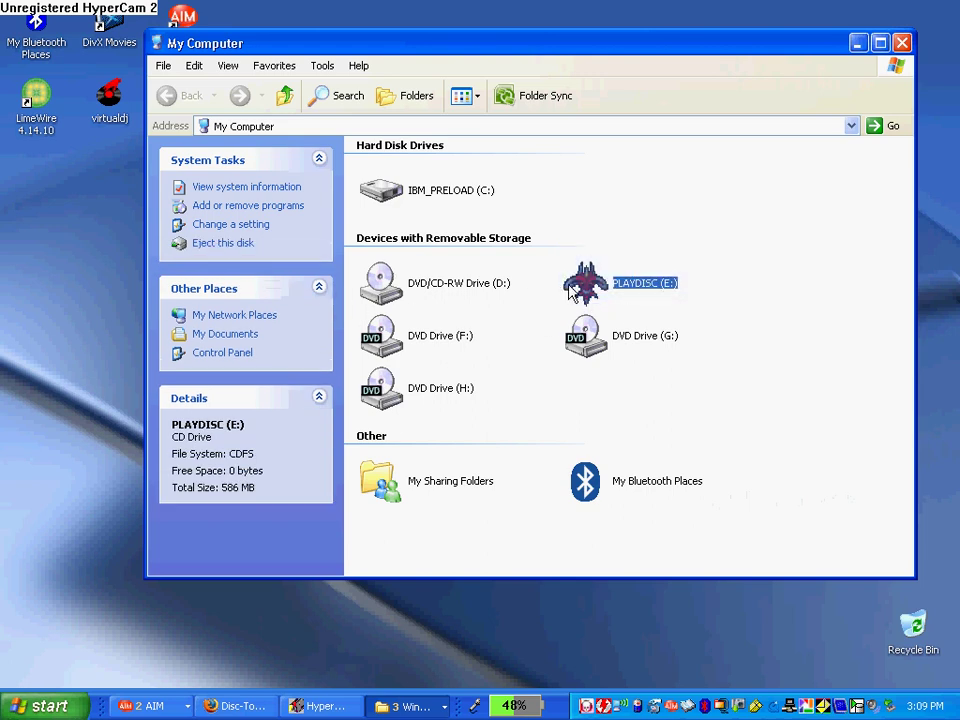
Unmount all drives from the DAEMON Tools tray menu and cancel the file-download prompt.
{"action": "left_click", "coordinate": [612, 707]}
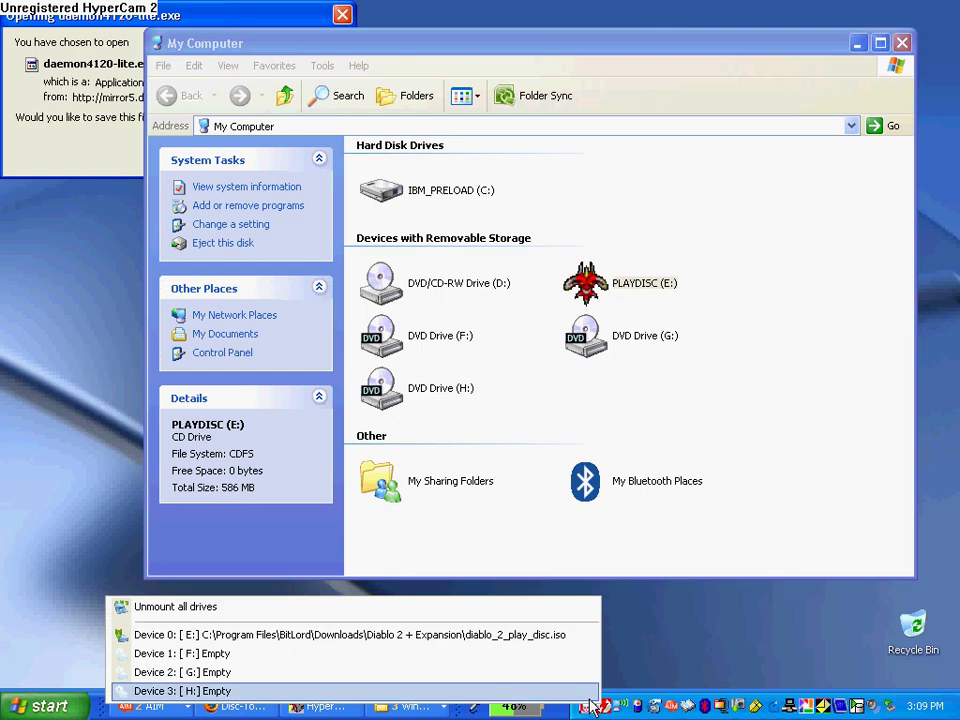
{"action": "left_click", "coordinate": [392, 618]}
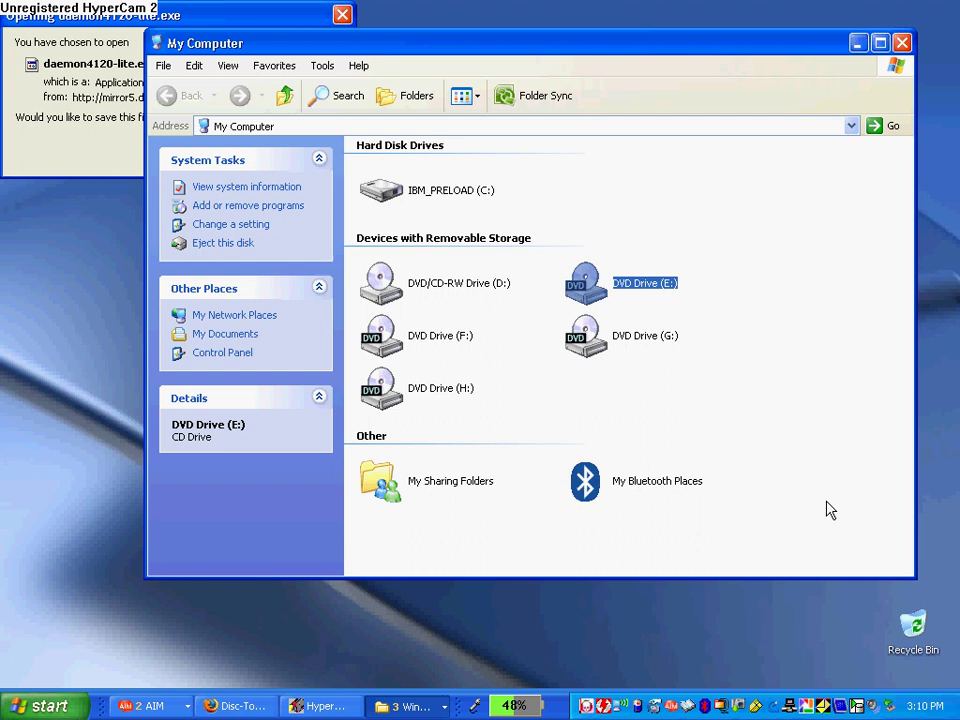
{"action": "left_click_drag", "start_coordinate": [816, 493], "coordinate": [454, 267]}
{"action": "left_click", "coordinate": [608, 421]}
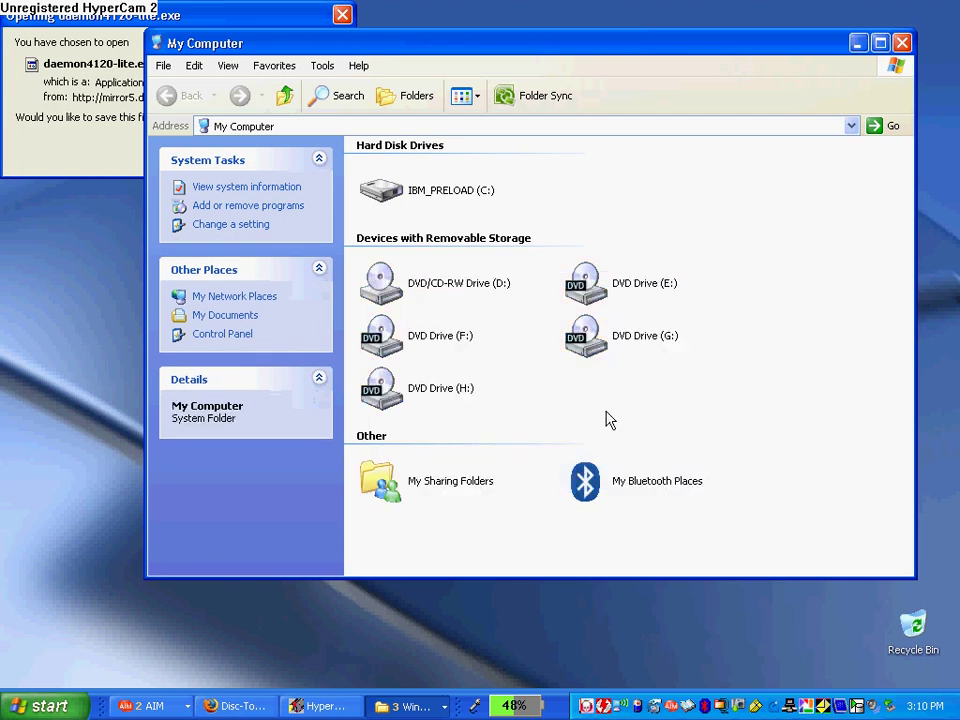
{"action": "left_click", "coordinate": [125, 160]}
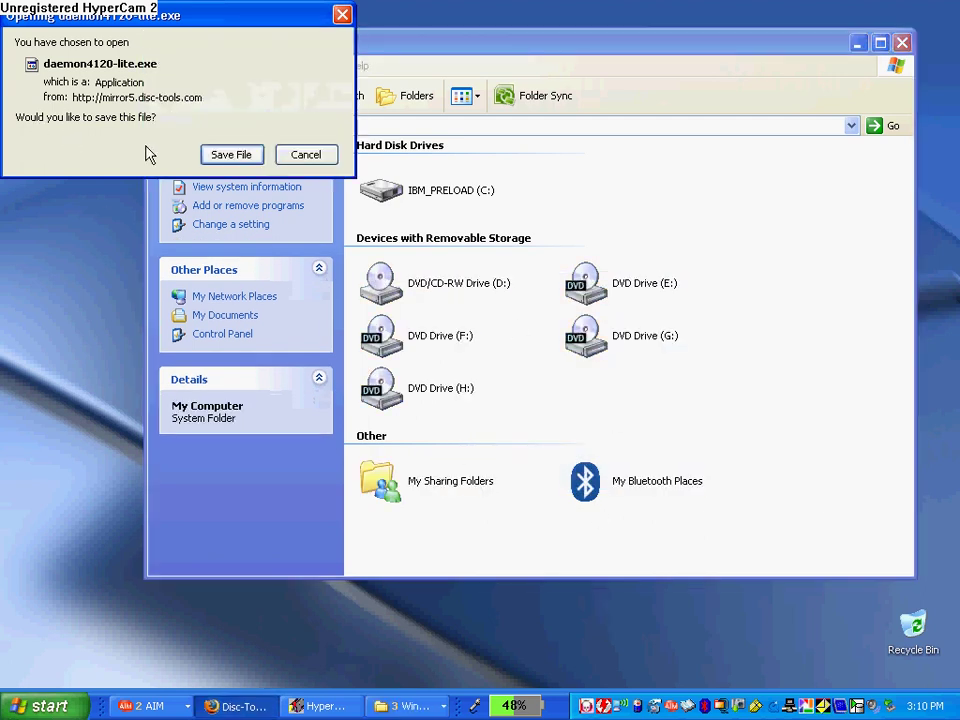
{"action": "left_click", "coordinate": [295, 155]}
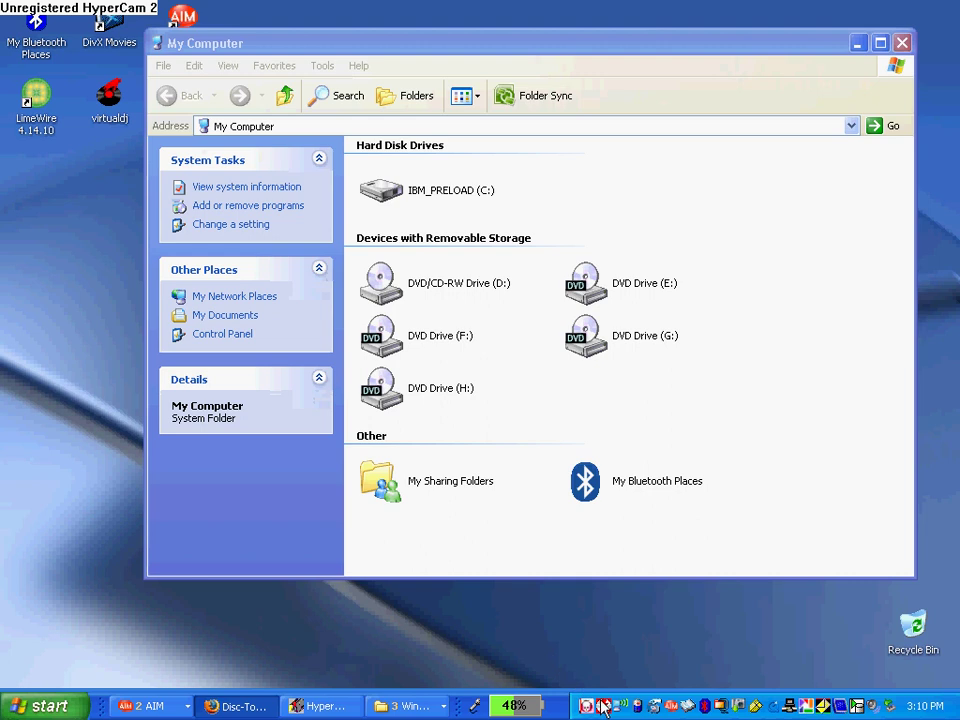
Mount diablo_2_play_disc from the Diablo 2 + Expansion folder onto Device 0 [E:].
{"action": "left_click", "coordinate": [587, 706]}
{"action": "left_click", "coordinate": [647, 645]}
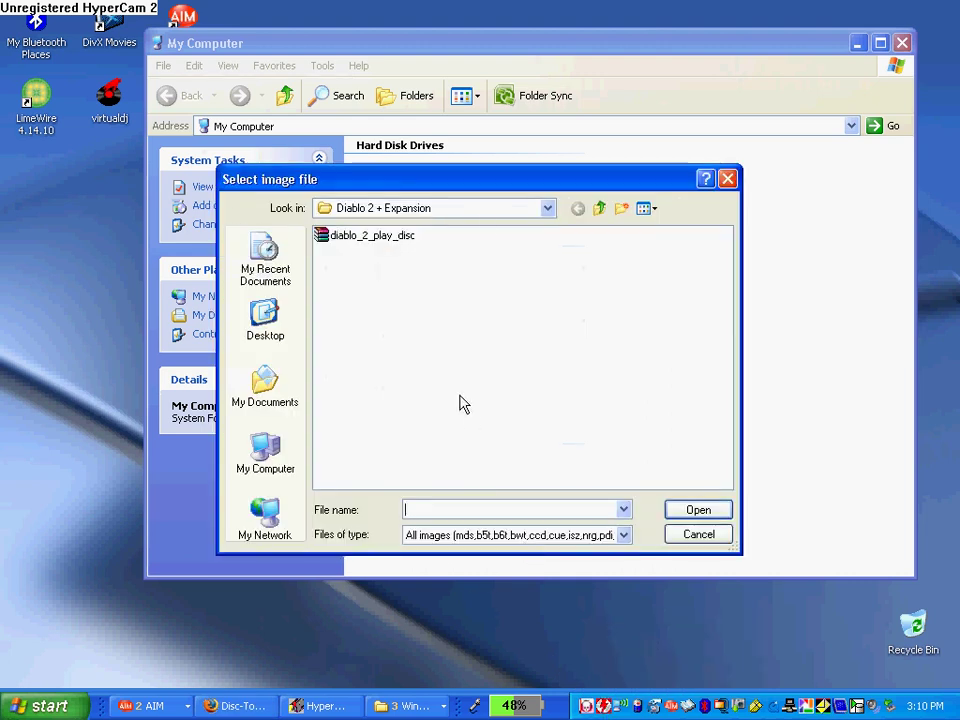
{"action": "left_click", "coordinate": [468, 214]}
{"action": "left_click", "coordinate": [537, 215]}
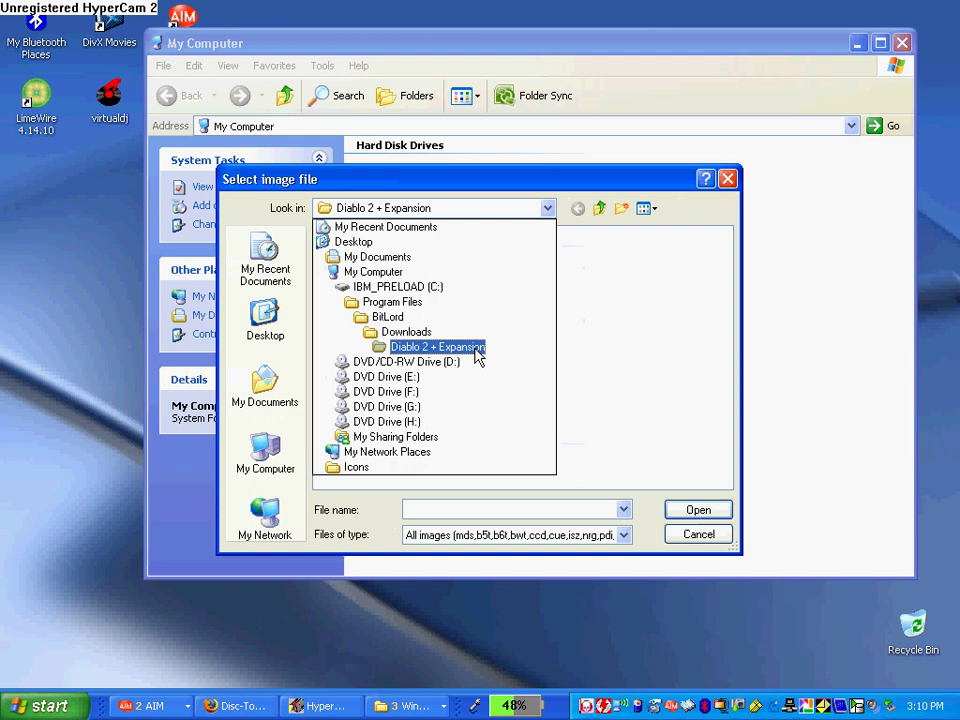
{"action": "left_click", "coordinate": [662, 332]}
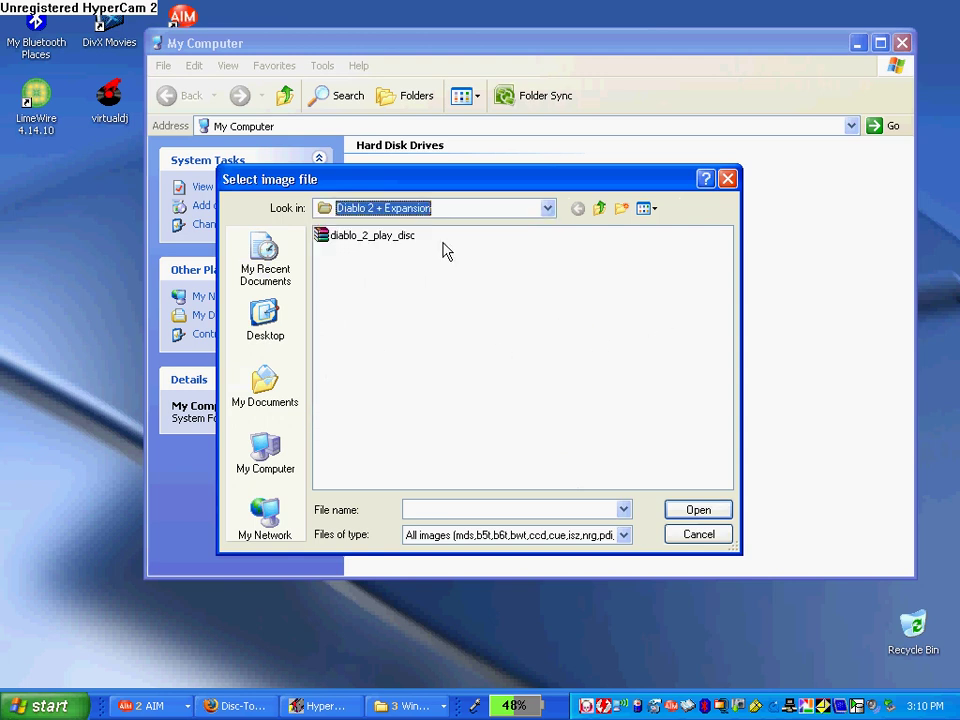
{"action": "left_click", "coordinate": [387, 237]}
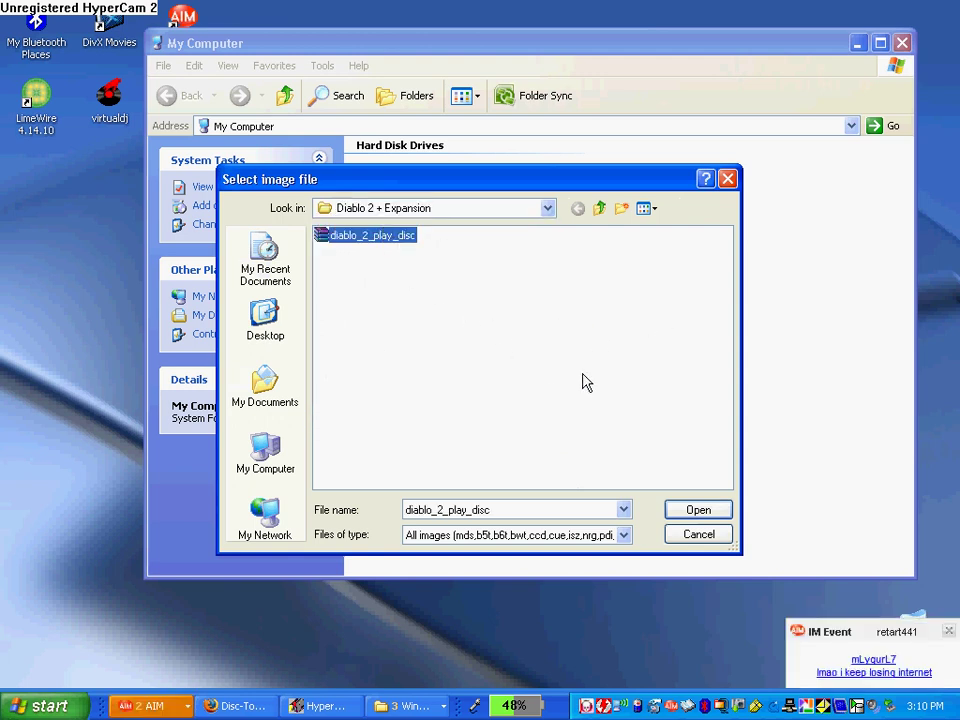
{"action": "left_click", "coordinate": [690, 511]}
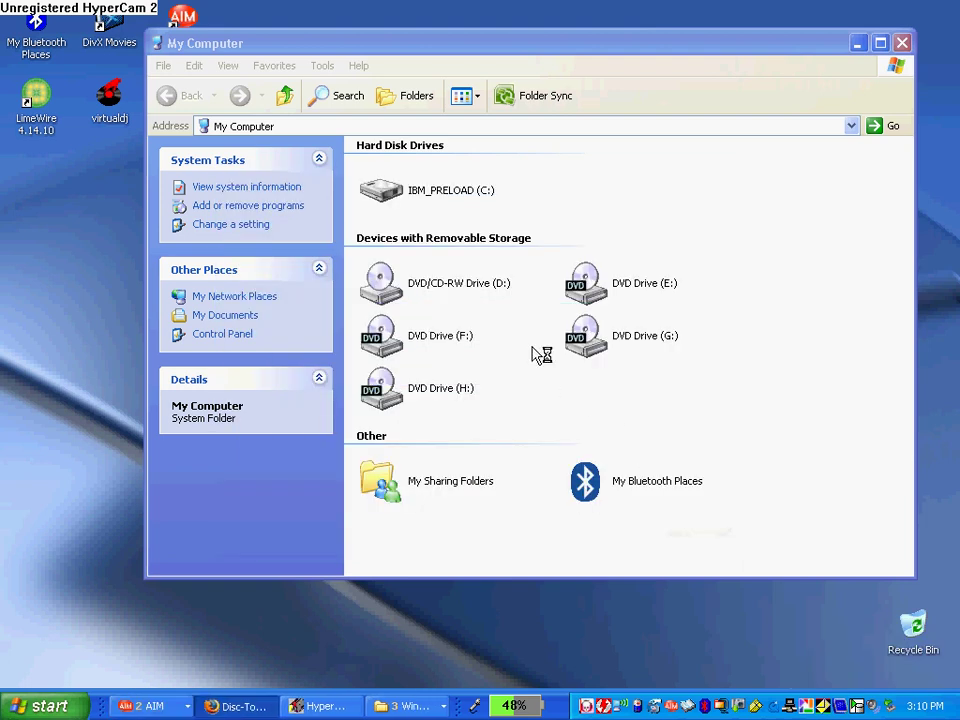
Select PLAYDISC (E:), minimize My Computer, then close the Diablo II Startup window.
{"action": "left_click", "coordinate": [588, 284]}
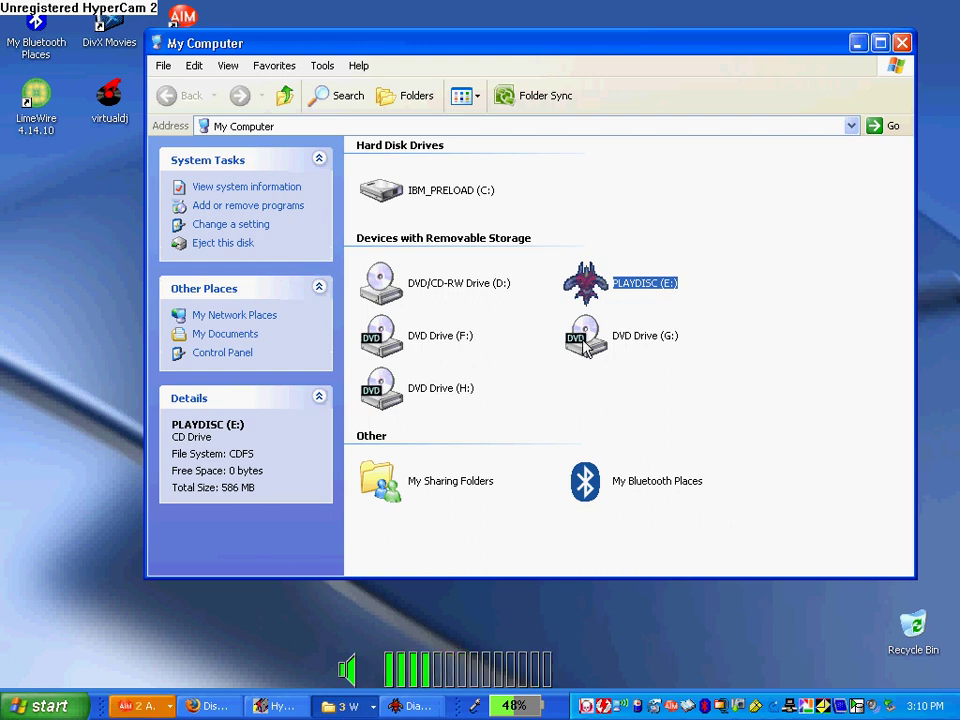
{"action": "left_click", "coordinate": [857, 46]}
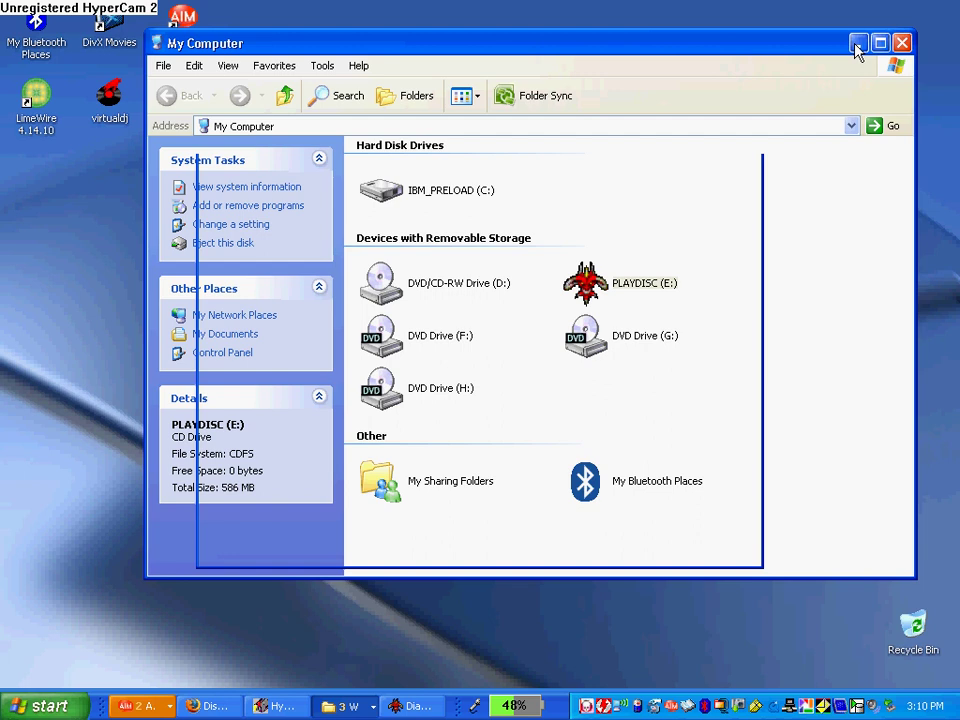
{"action": "left_click_drag", "start_coordinate": [472, 150], "coordinate": [487, 185]}
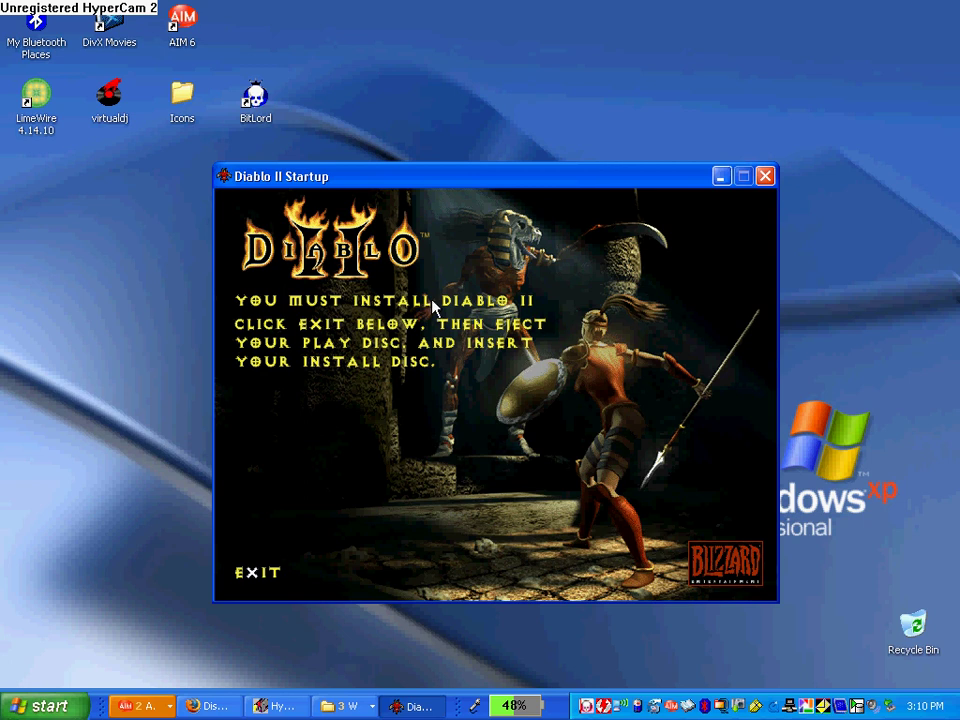
{"action": "left_click", "coordinate": [765, 177]}
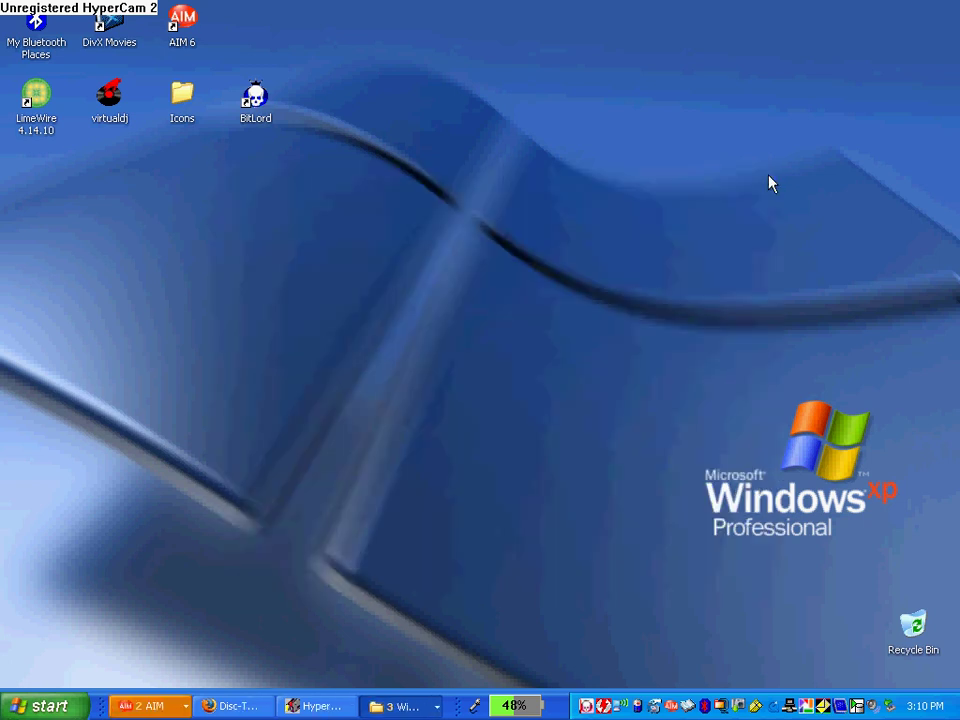
Restore Firefox and switch to the Torrent King blog tab showing the new bitlord post.
{"action": "left_click", "coordinate": [392, 706]}
{"action": "left_click", "coordinate": [240, 708]}
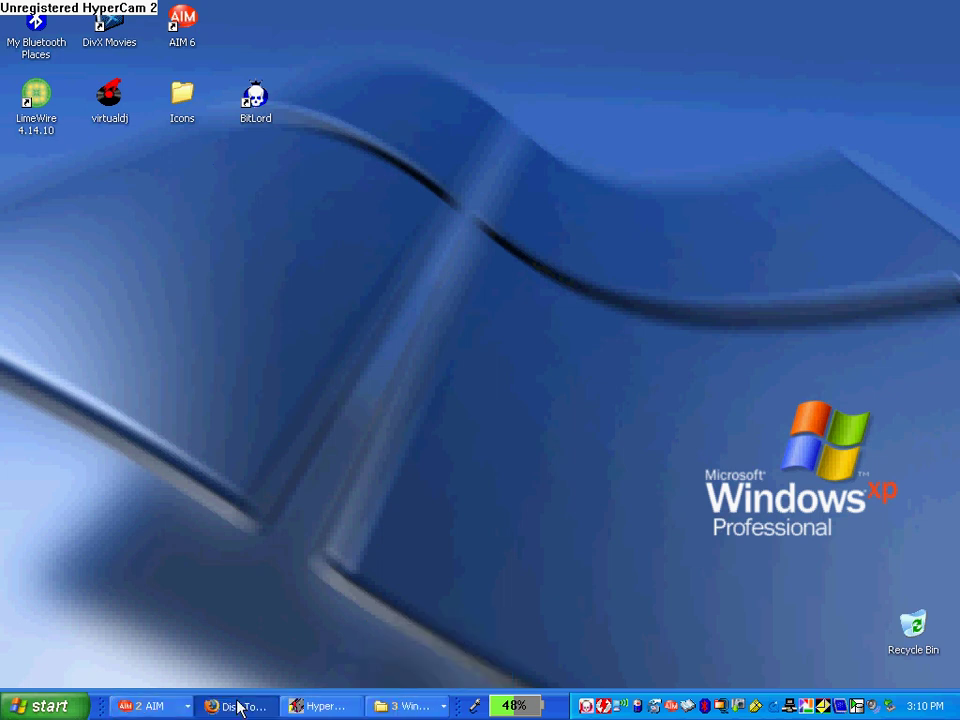
{"action": "left_click", "coordinate": [240, 708]}
{"action": "left_click", "coordinate": [280, 122]}
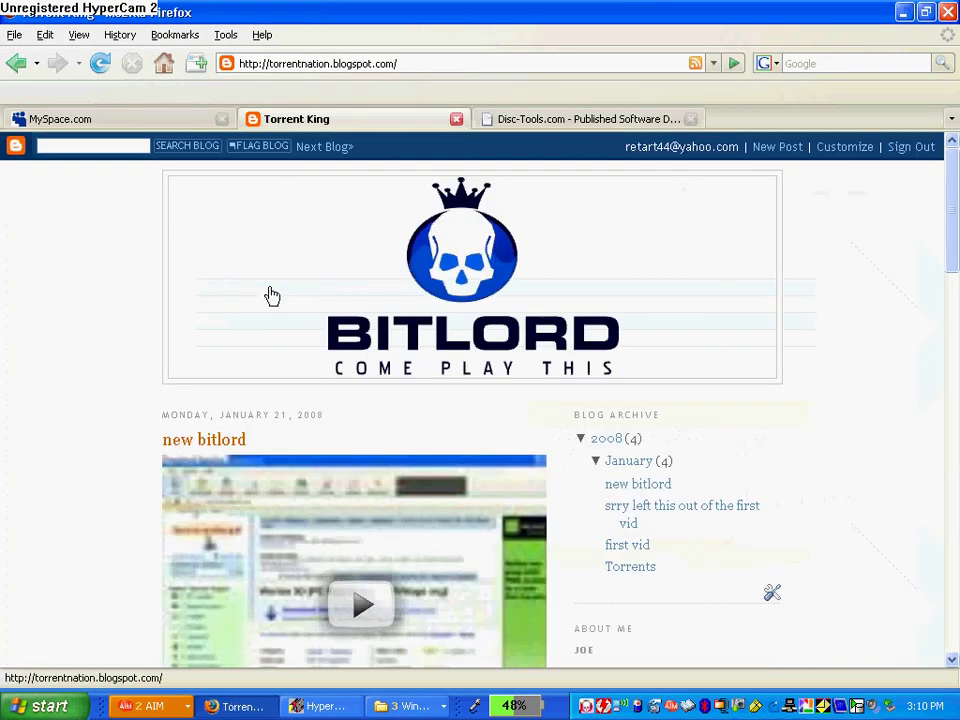
{"action": "mouse_move", "coordinate": [956, 190]}
{"action": "left_mouse_down"}
{"action": "mouse_move", "coordinate": [956, 317]}
{"action": "mouse_move", "coordinate": [956, 185]}
{"action": "left_mouse_up"}
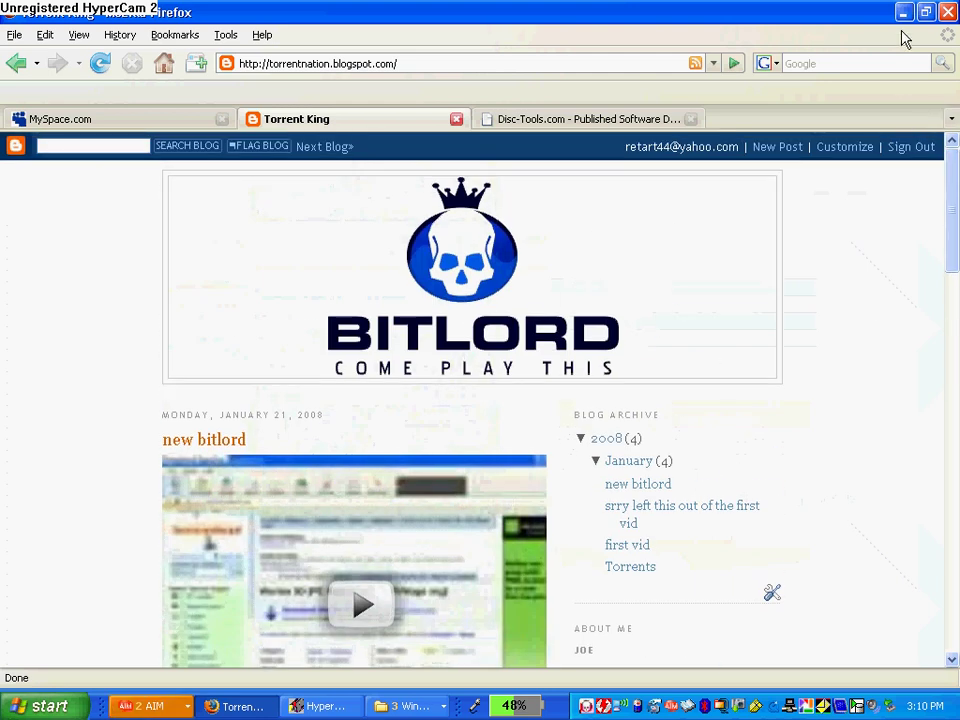